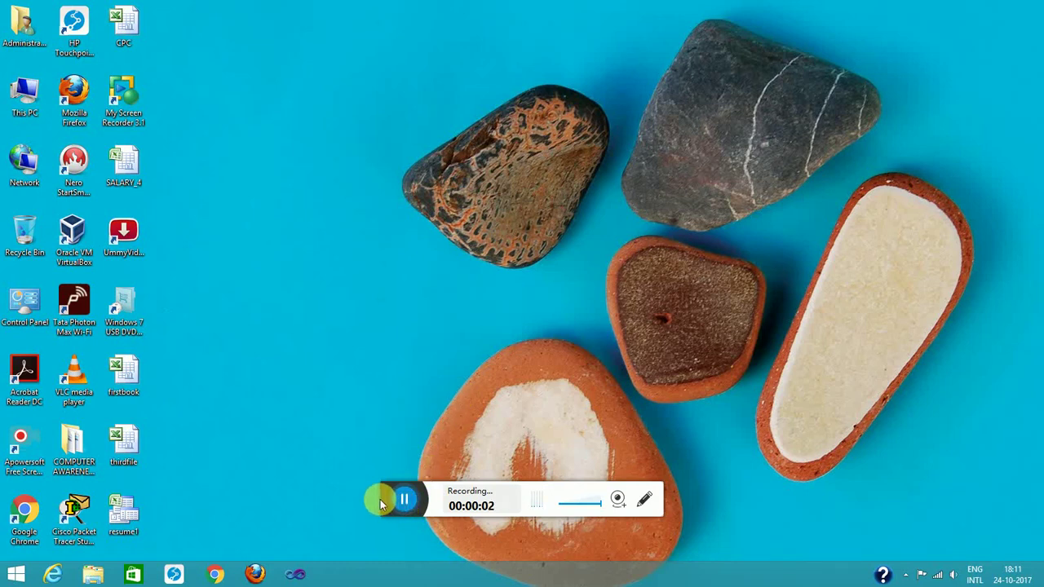
# Step: Open firstbook from the desktop, select cell F6 on the View tab, then minimize it
pyautogui.moveTo(380, 503); pyautogui.dragTo(634, 559)
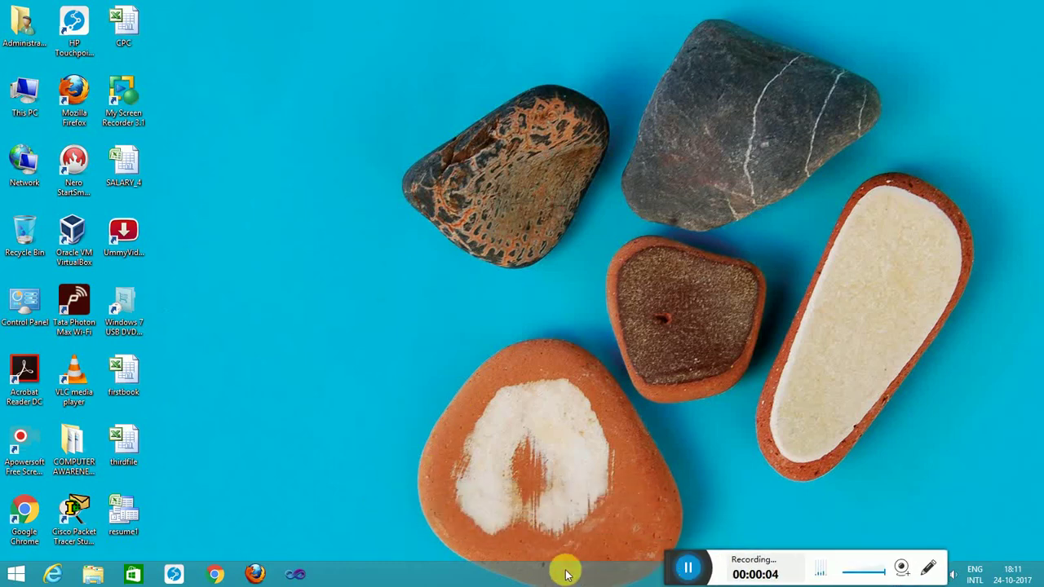
pyautogui.doubleClick(128, 398)
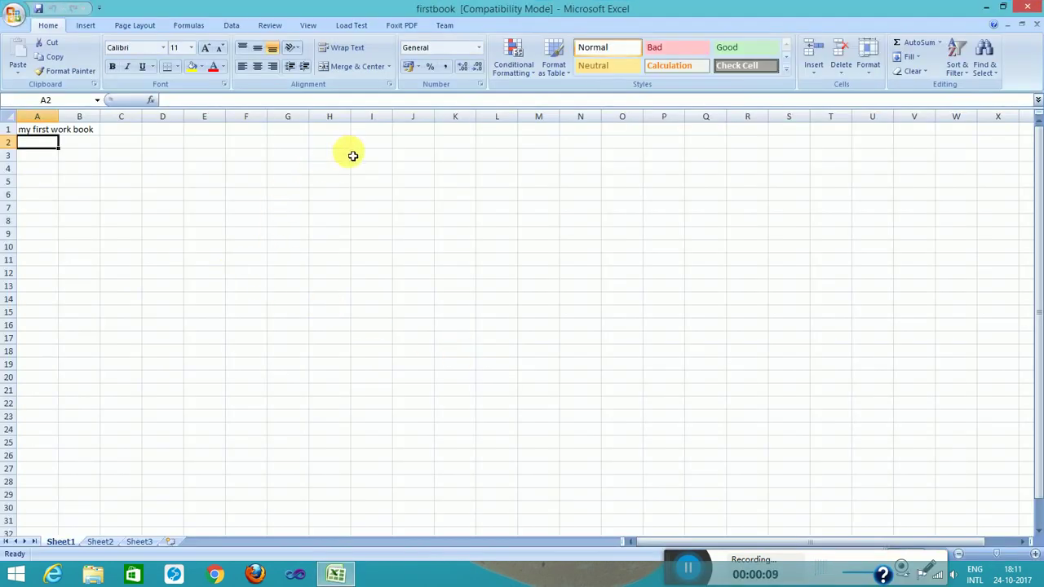
pyautogui.click(305, 26)
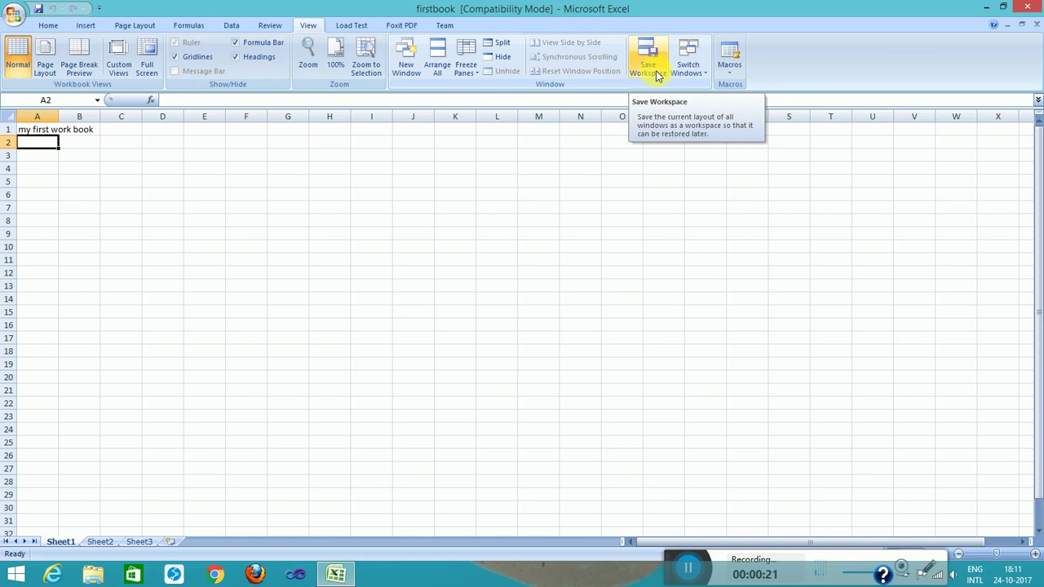
pyautogui.click(247, 195)
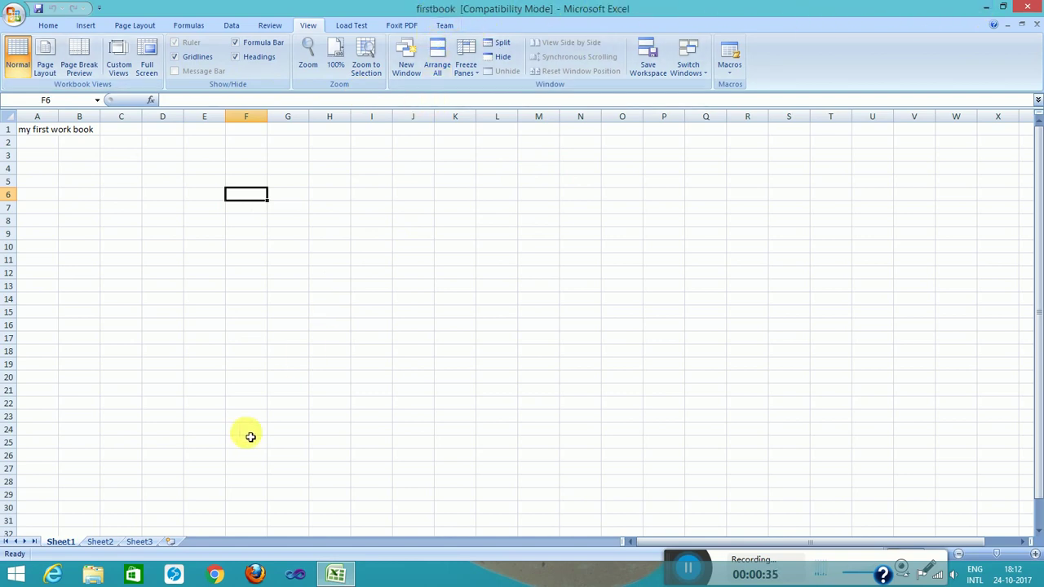
pyautogui.click(984, 10)
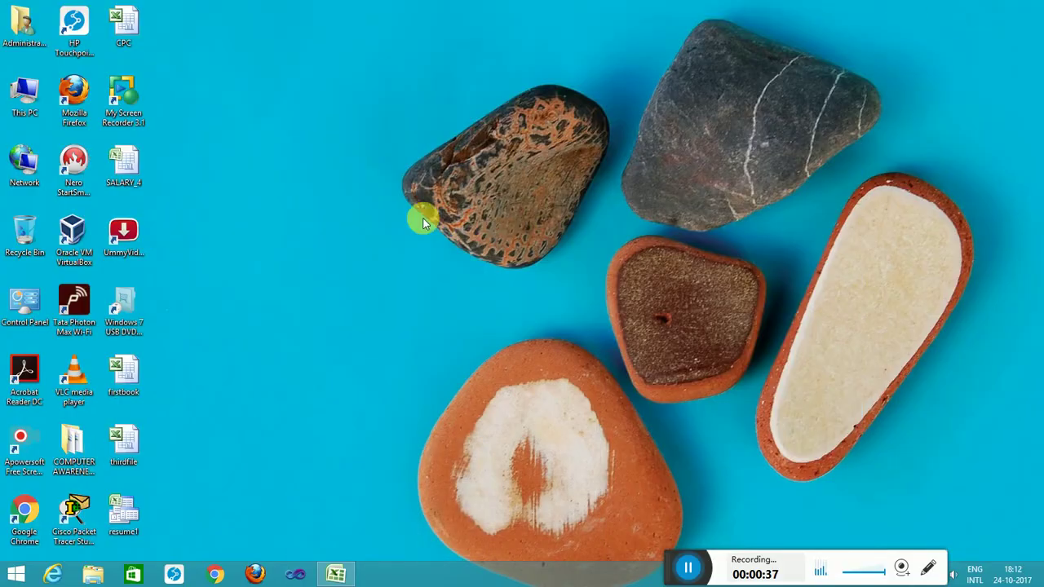
# Step: Open the thirdfile workbook from the desktop and select cell E10
pyautogui.doubleClick(121, 451)
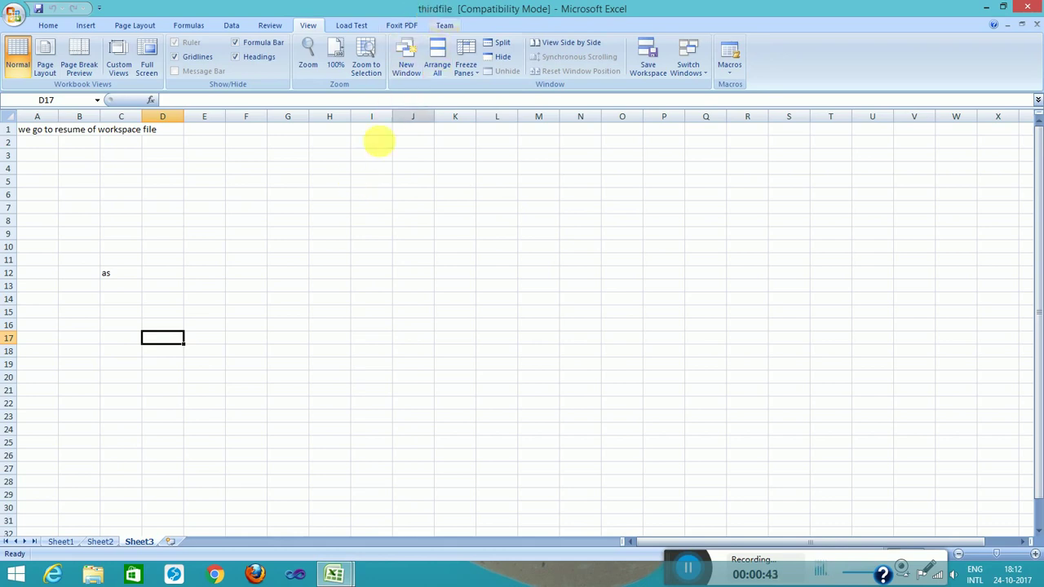
pyautogui.click(205, 249)
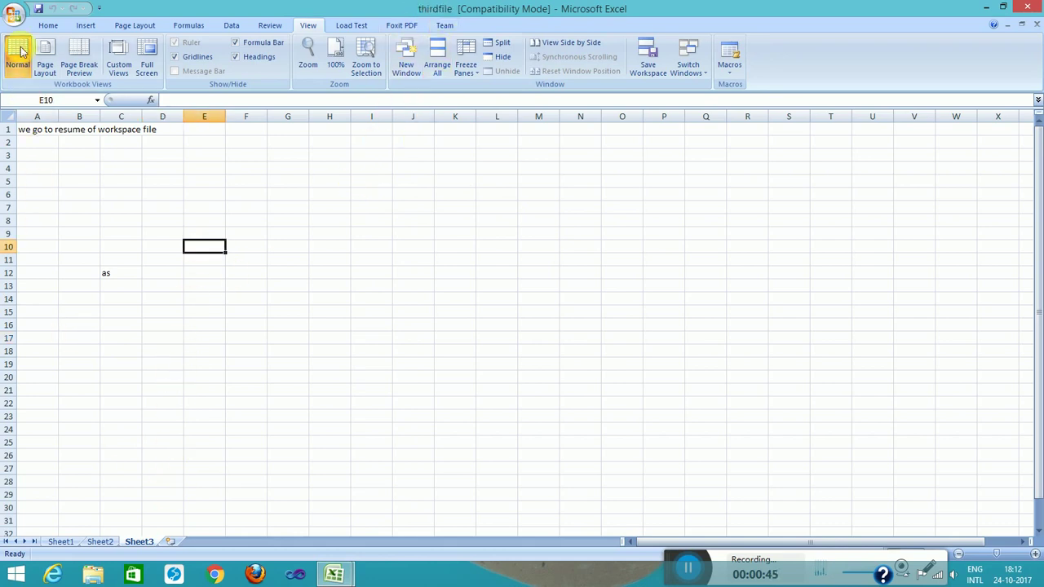
pyautogui.click(15, 23)
# Step: Open secondbook from the Documents folder through the Open dialog
pyautogui.click(35, 74)
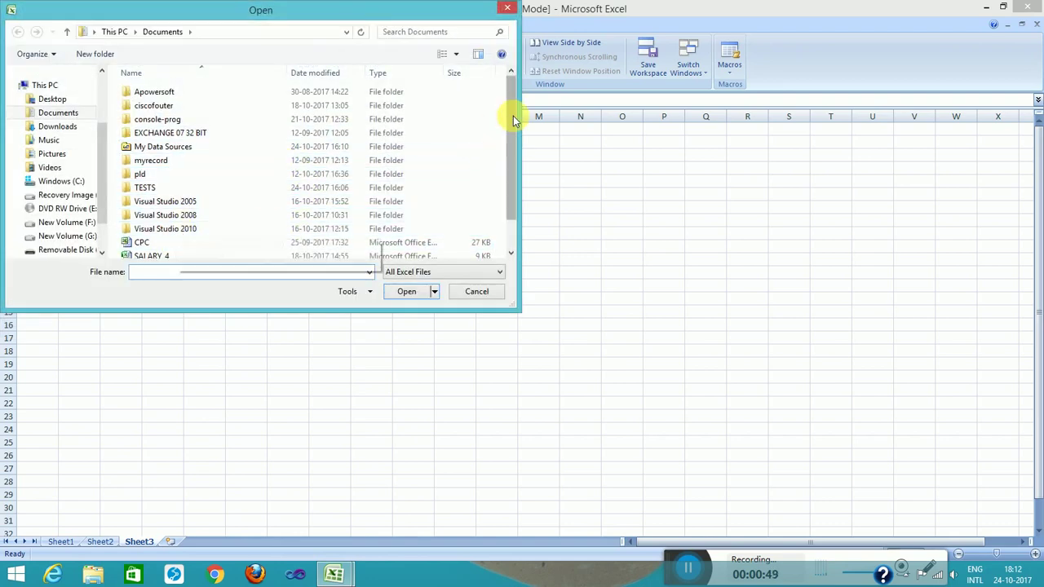
pyautogui.moveTo(513, 116)
pyautogui.mouseDown()
pyautogui.moveTo(513, 149)
pyautogui.moveTo(454, 199)
pyautogui.mouseUp()
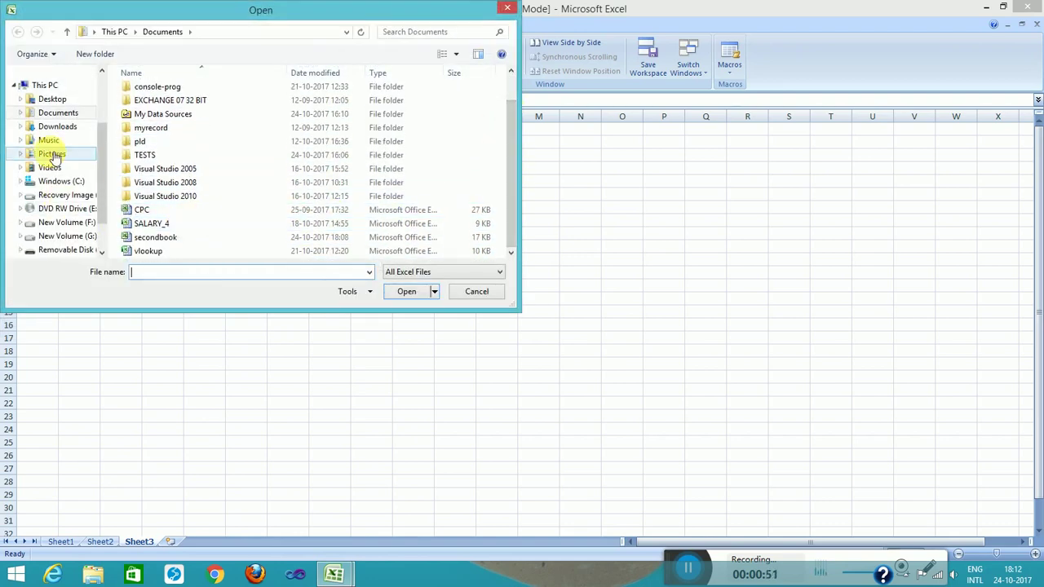
pyautogui.click(61, 113)
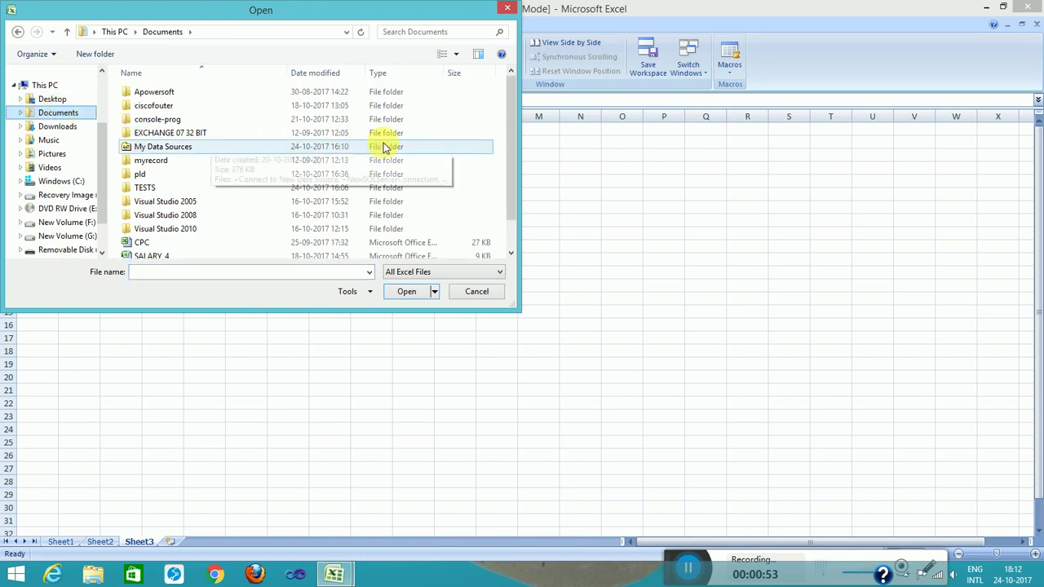
pyautogui.moveTo(508, 93); pyautogui.dragTo(515, 158)
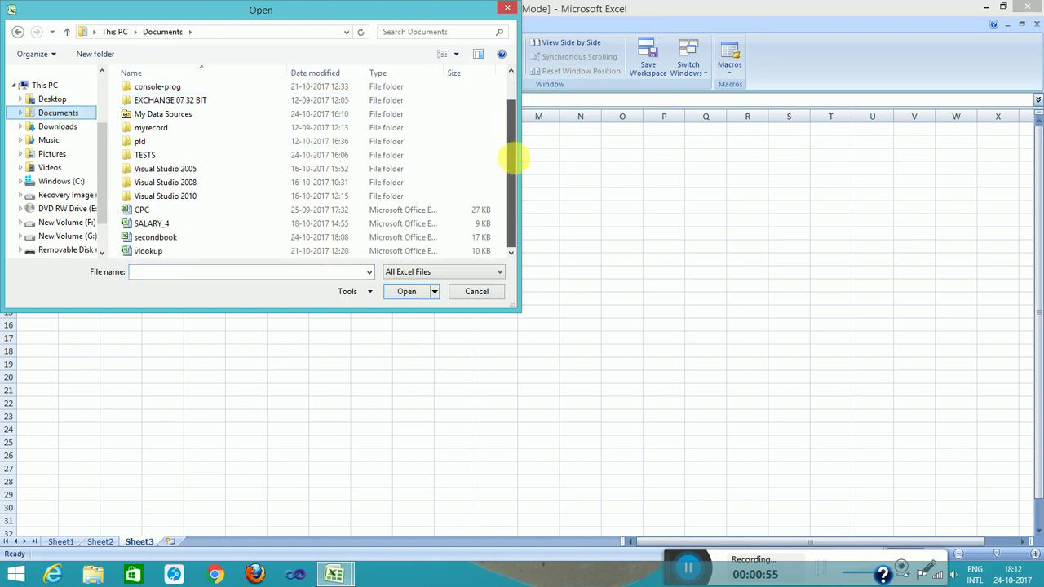
pyautogui.click(167, 237)
pyautogui.click(397, 296)
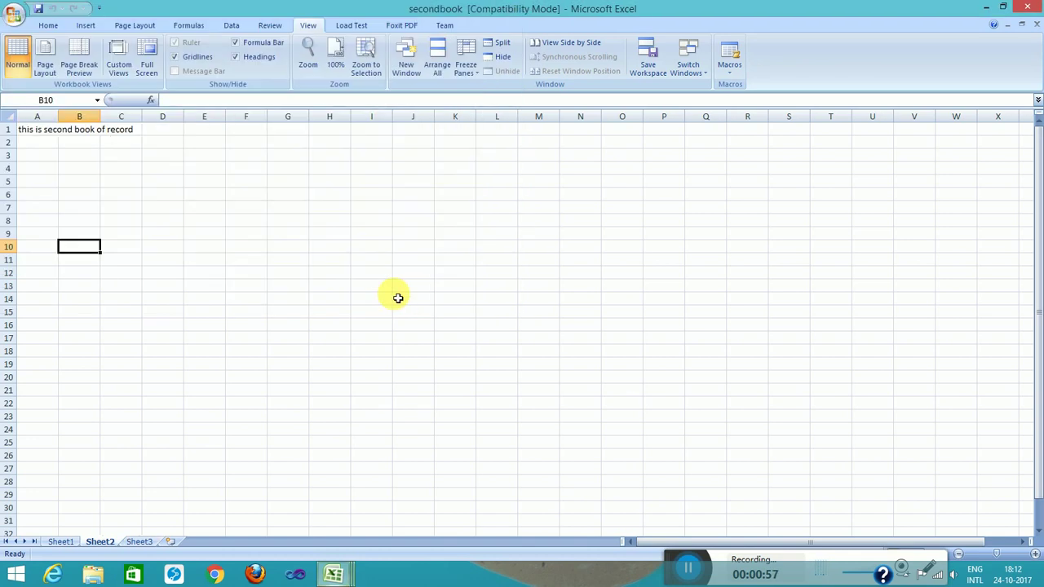
# Step: Cycle through firstbook, secondbook and thirdfile (cell I7) via taskbar previews, ending on firstbook
pyautogui.click(335, 576)
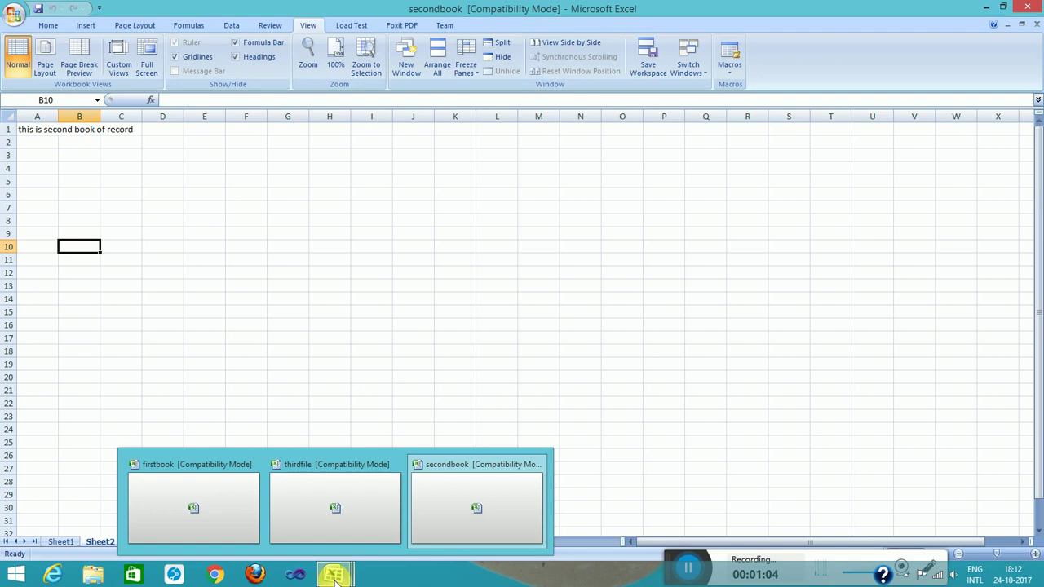
pyautogui.click(190, 505)
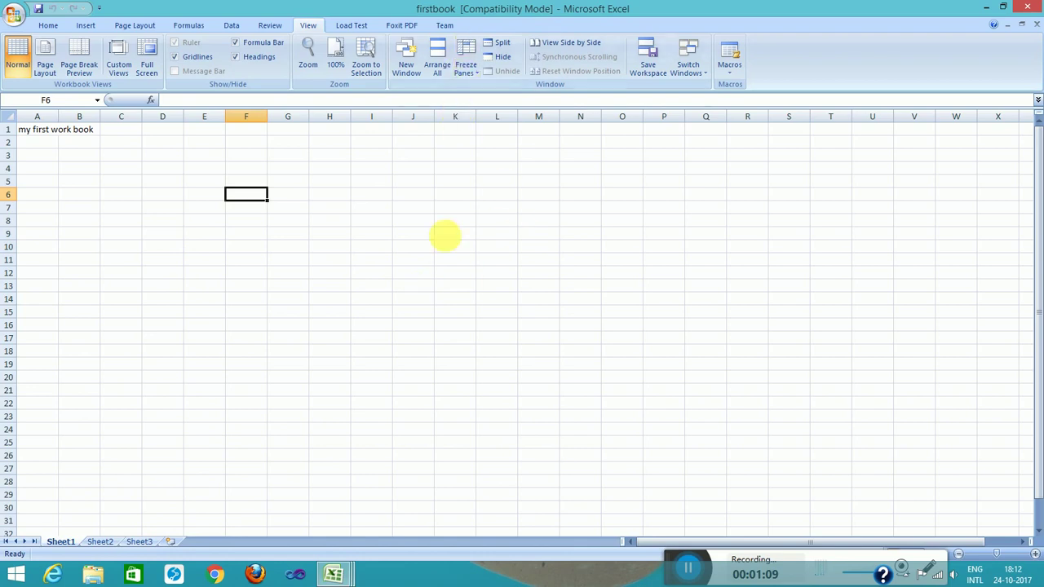
pyautogui.click(343, 573)
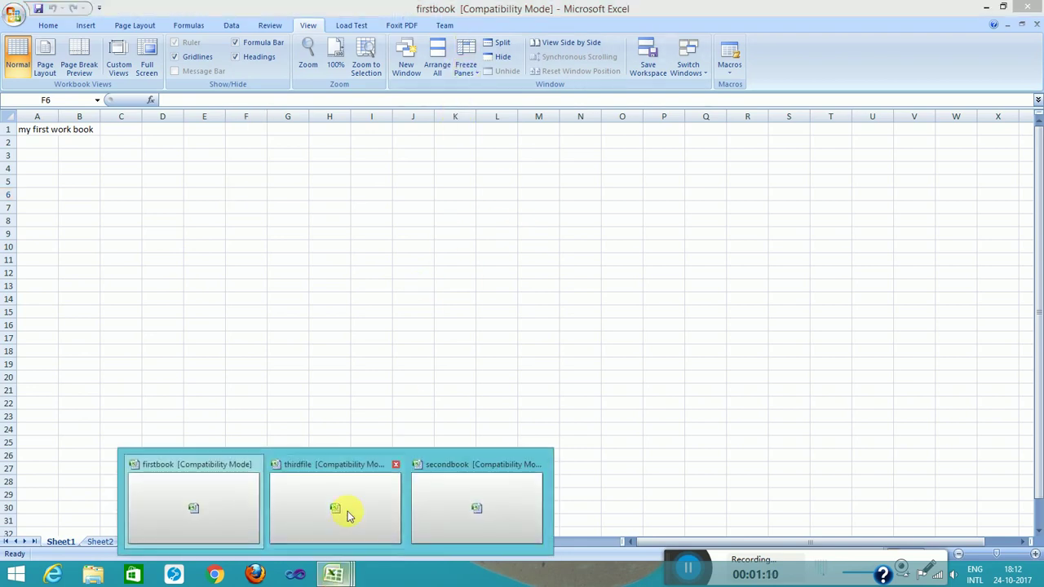
pyautogui.click(415, 497)
pyautogui.click(332, 573)
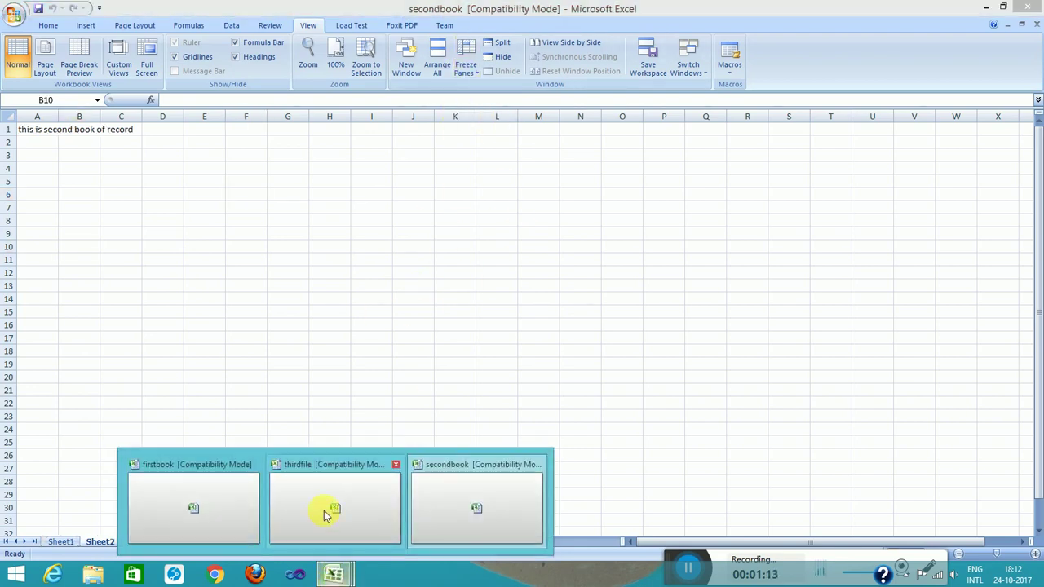
pyautogui.click(329, 505)
pyautogui.click(388, 209)
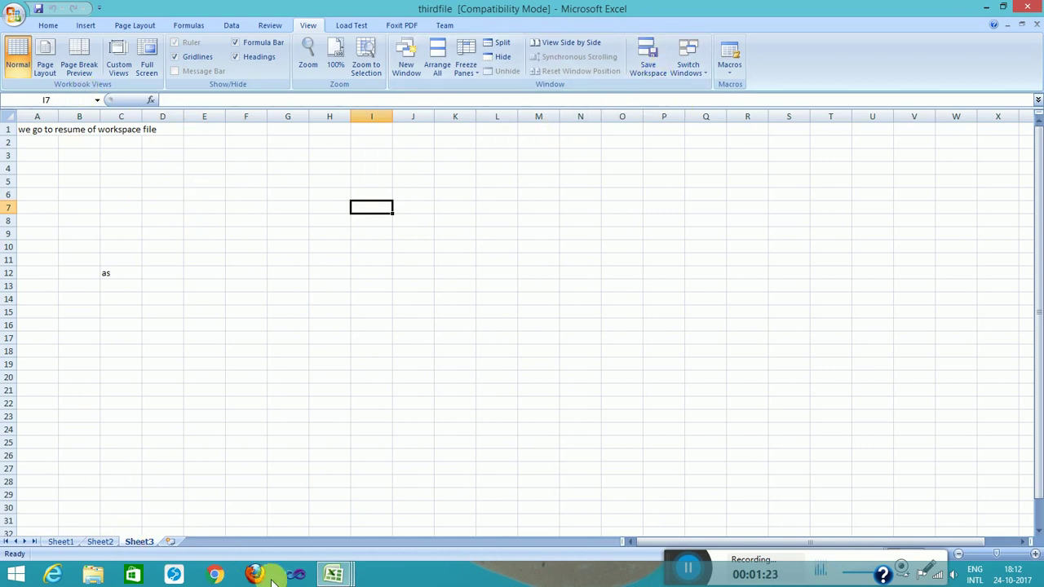
pyautogui.moveTo(333, 574)
pyautogui.click(224, 507)
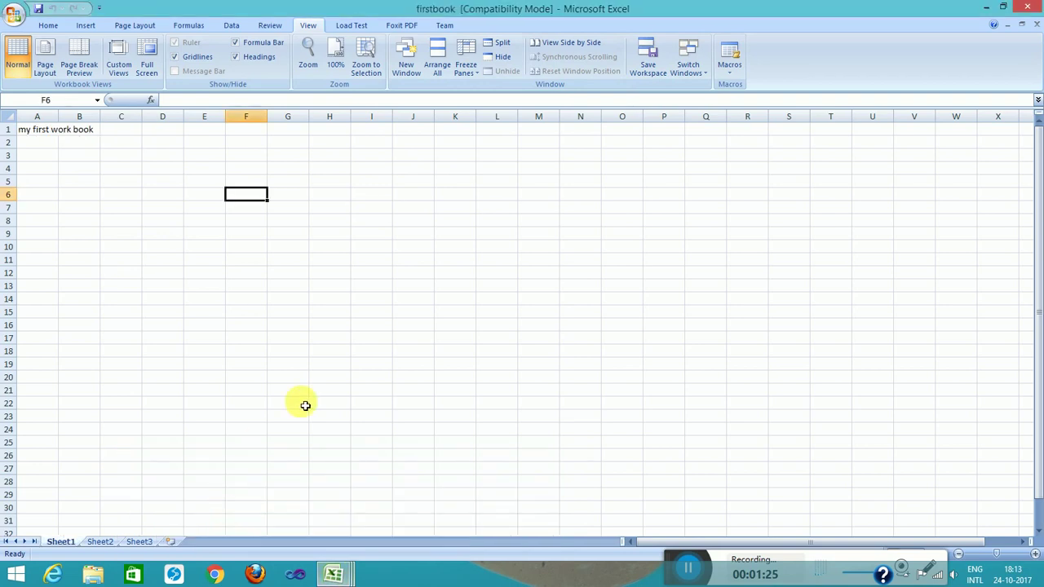
# Step: Save the open workbooks as workspace 'collection3books' in the Desktop folder
pyautogui.click(647, 65)
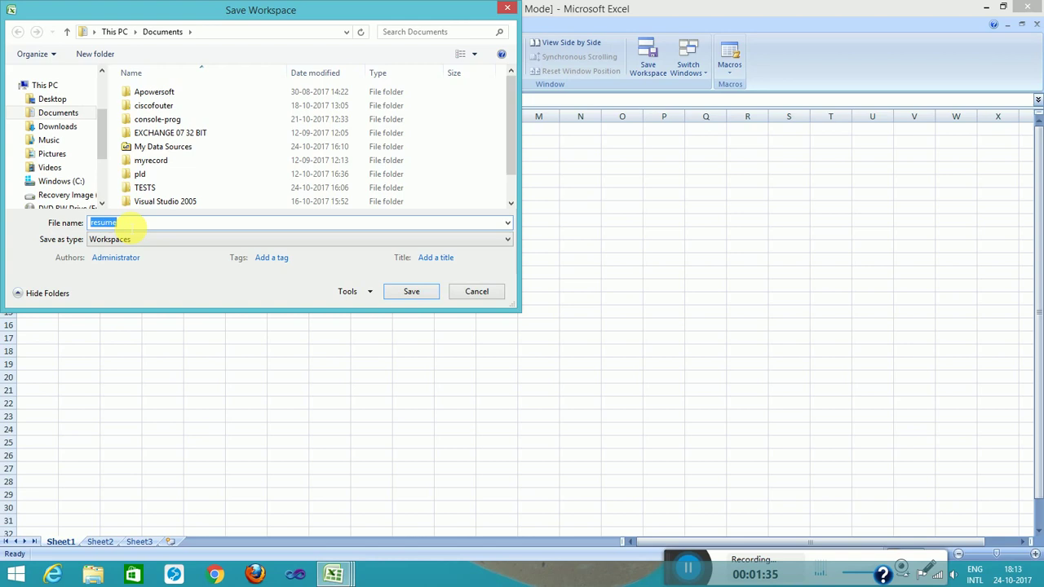
pyautogui.write('collection3books')
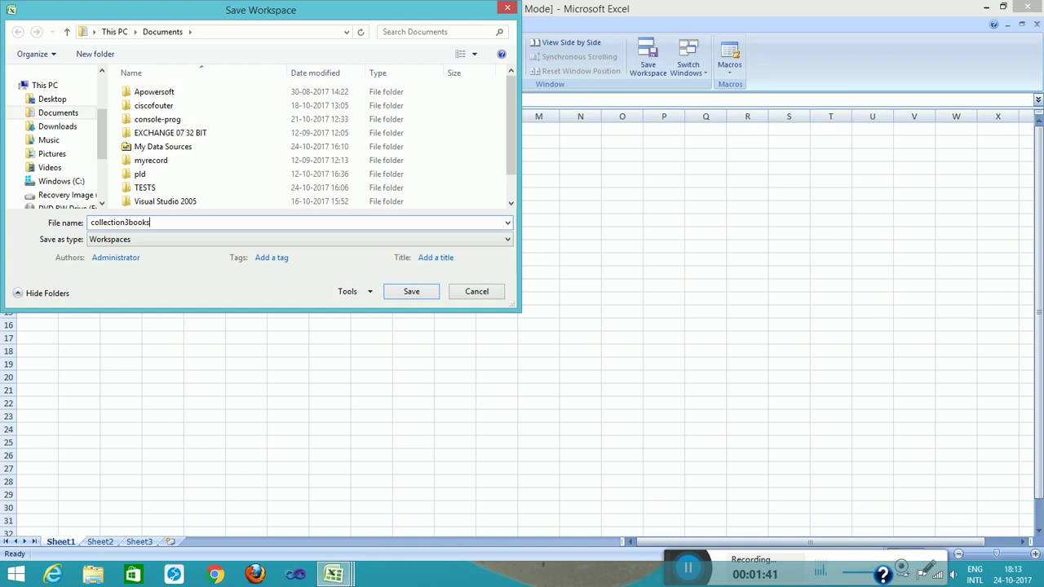
pyautogui.click(56, 102)
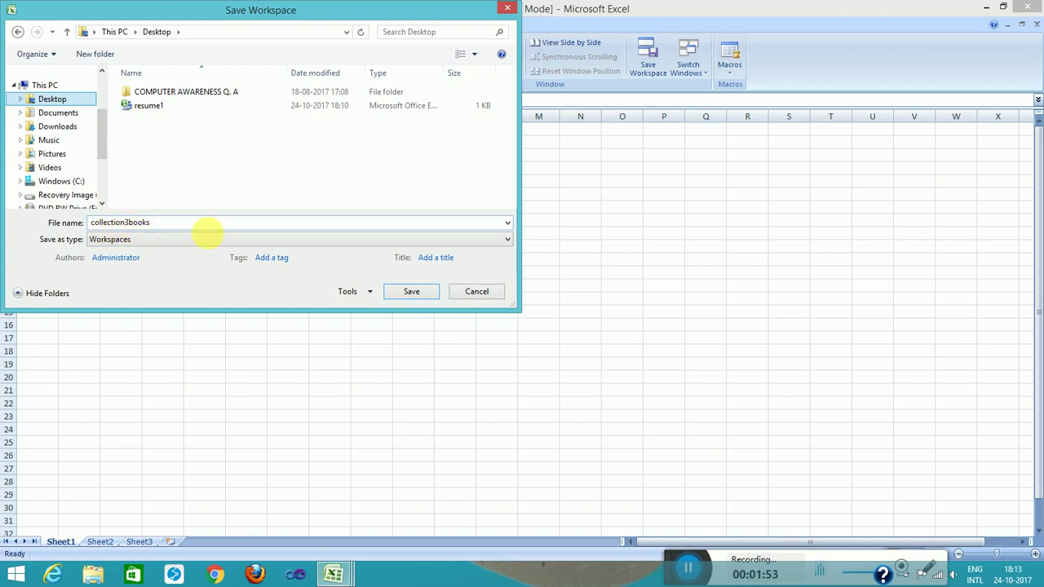
pyautogui.click(416, 294)
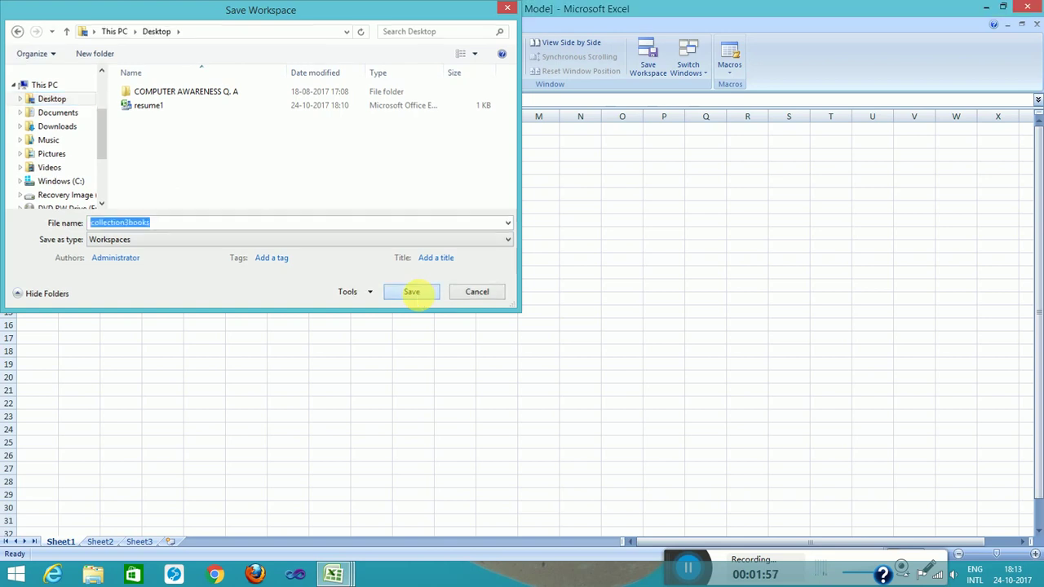
# Step: Close firstbook and thirdfile, then exit Excel to close secondbook
pyautogui.click(504, 209)
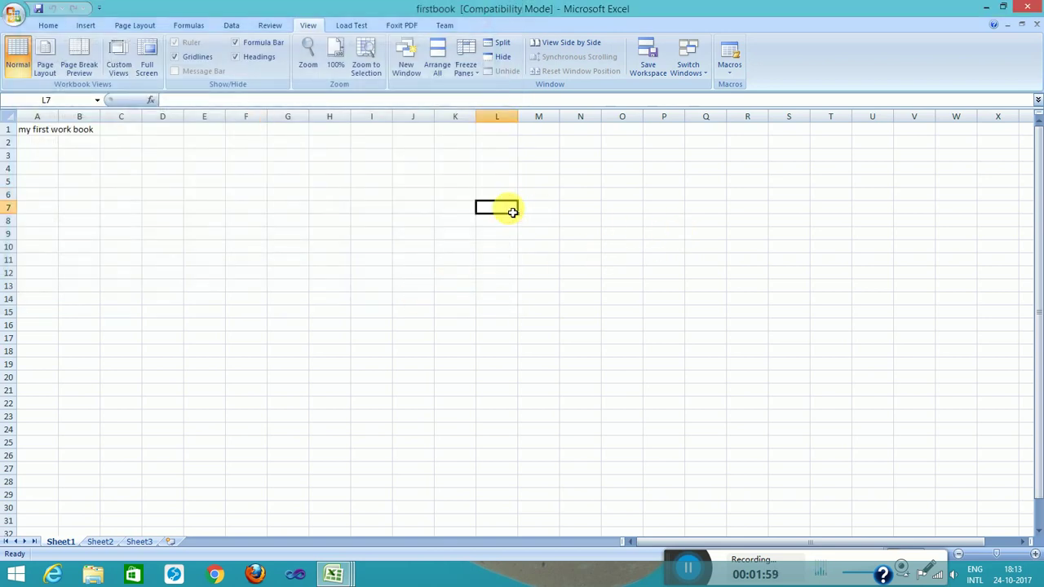
pyautogui.click(16, 15)
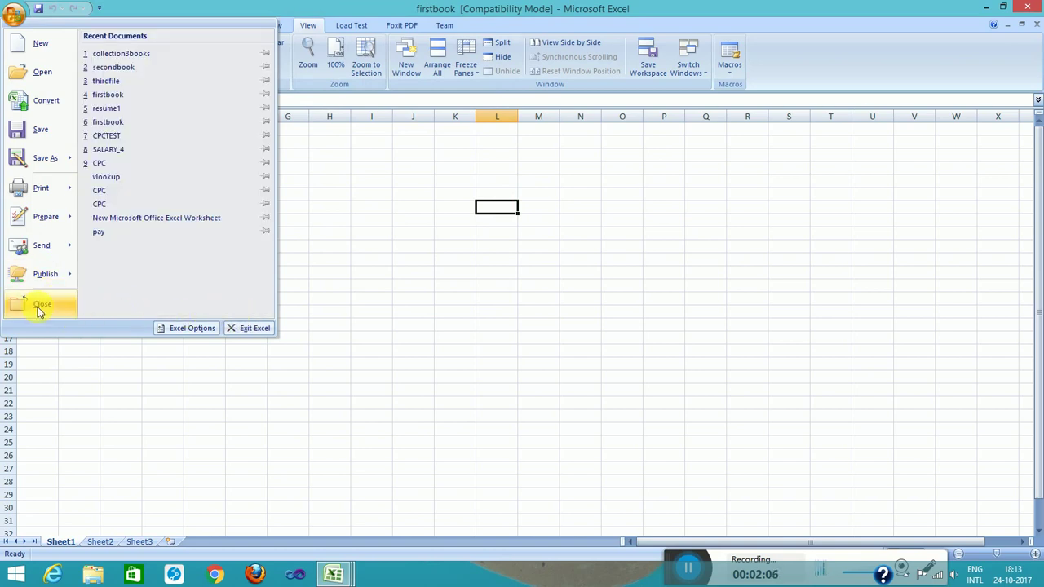
pyautogui.click(37, 304)
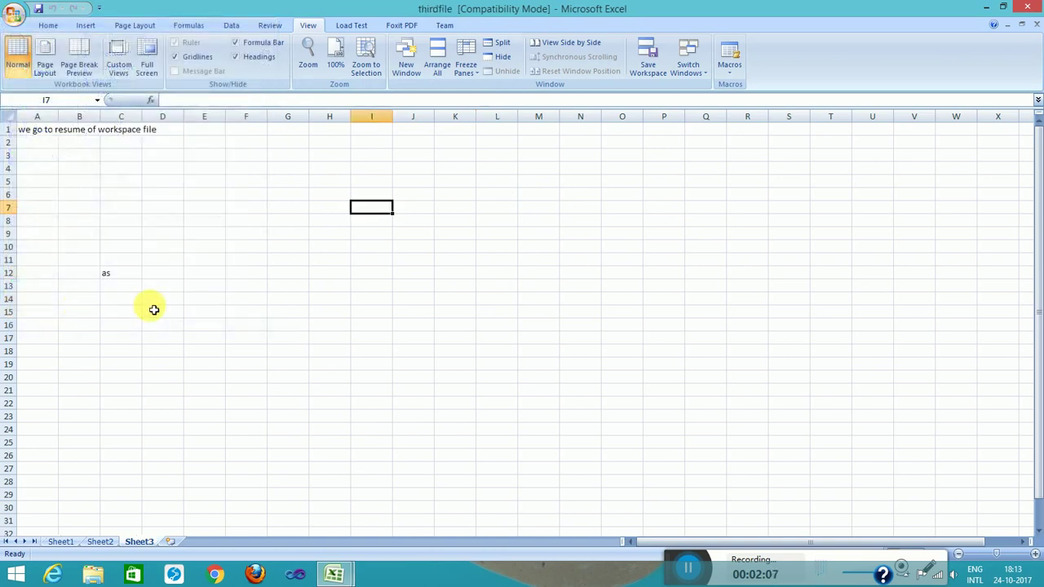
pyautogui.click(14, 14)
pyautogui.click(49, 307)
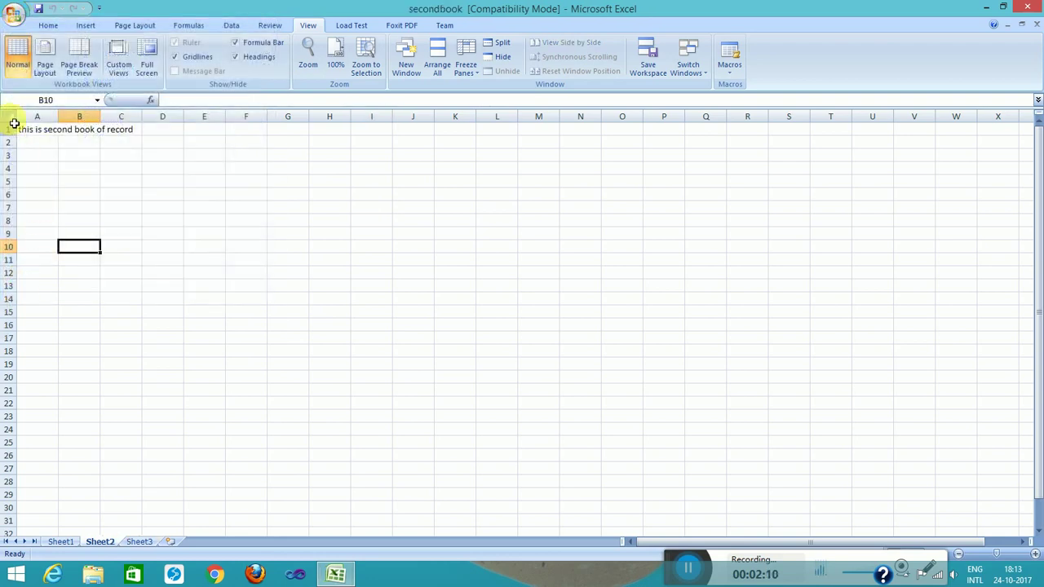
pyautogui.click(13, 14)
pyautogui.click(252, 327)
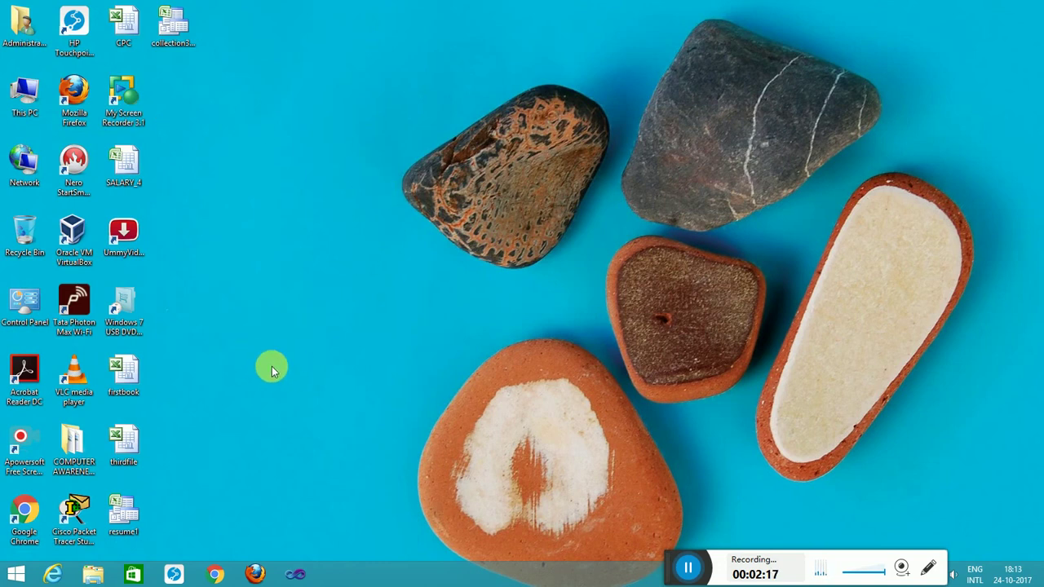
# Step: Open the collection3books workspace file from its desktop right-click menu
pyautogui.click(179, 33)
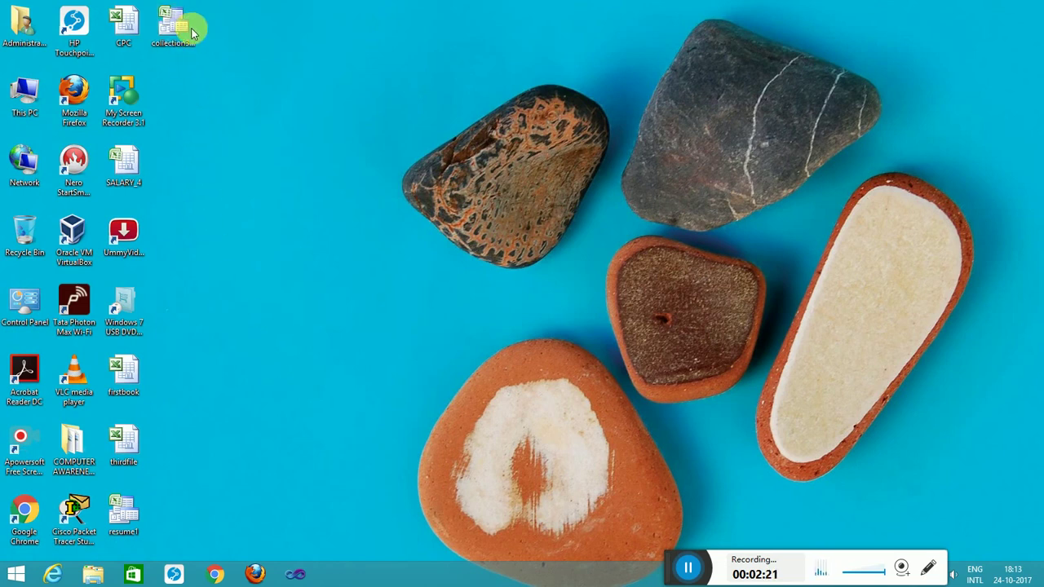
pyautogui.doubleClick(173, 34)
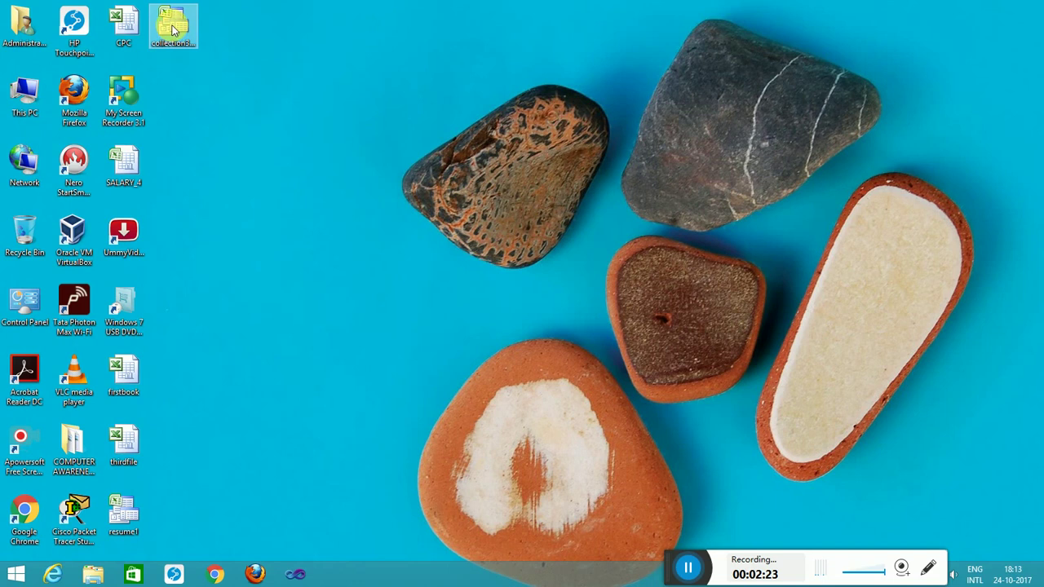
pyautogui.rightClick(172, 29)
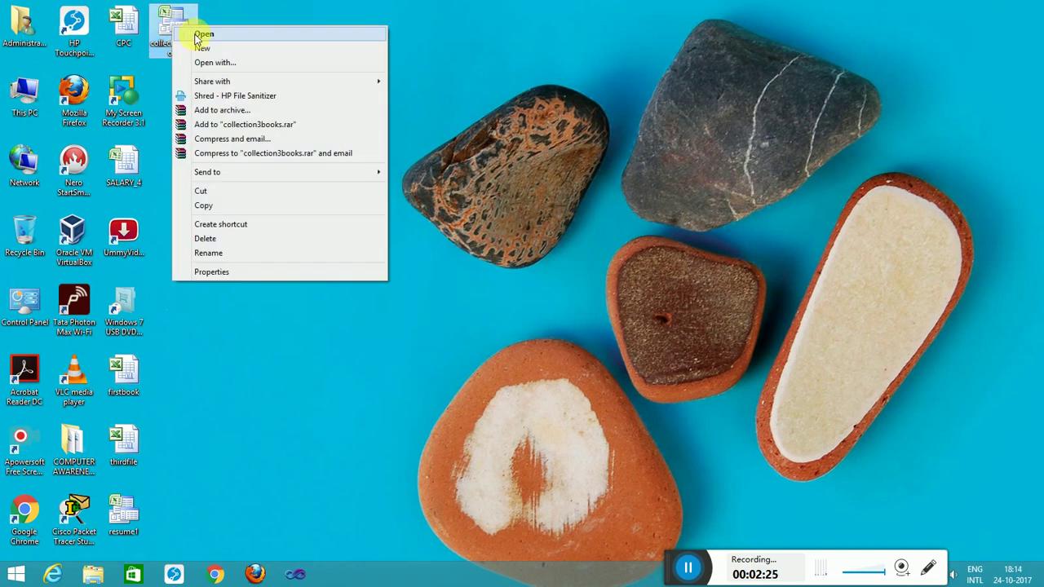
pyautogui.click(296, 19)
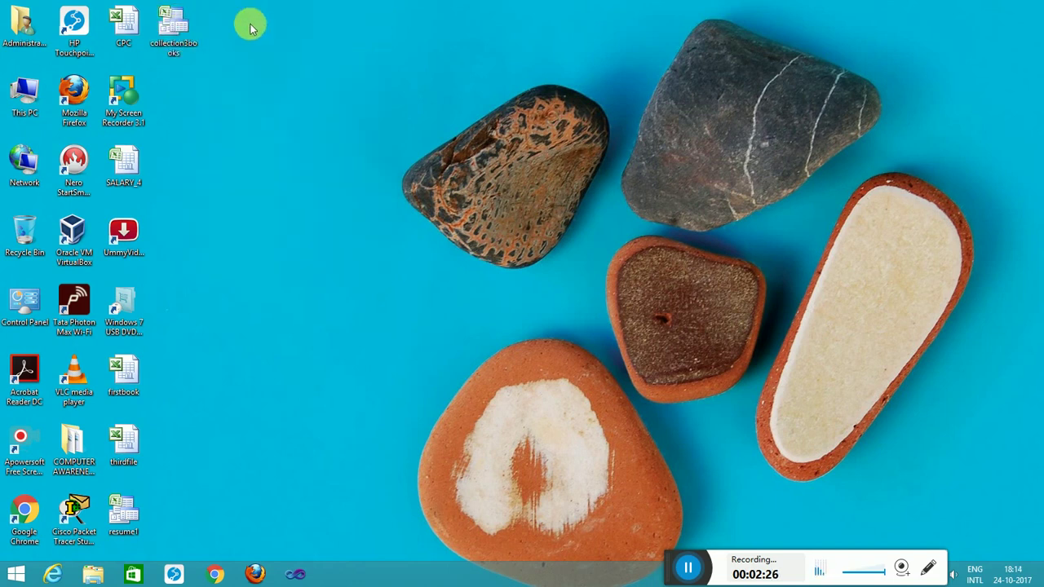
pyautogui.rightClick(172, 29)
pyautogui.click(185, 31)
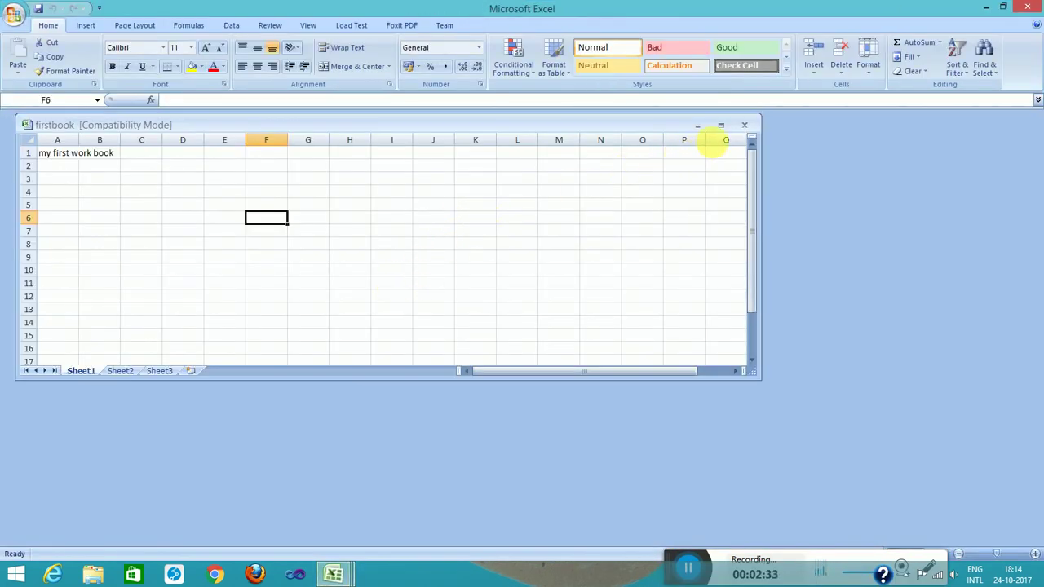
# Step: Maximize firstbook, then switch to thirdfile and secondbook through the taskbar previews
pyautogui.click(722, 126)
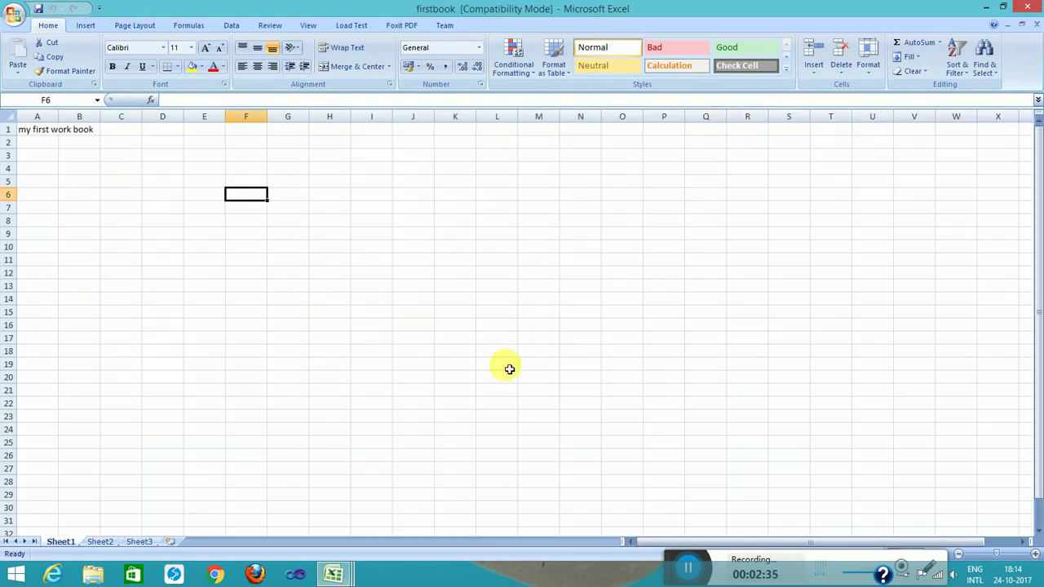
pyautogui.click(332, 576)
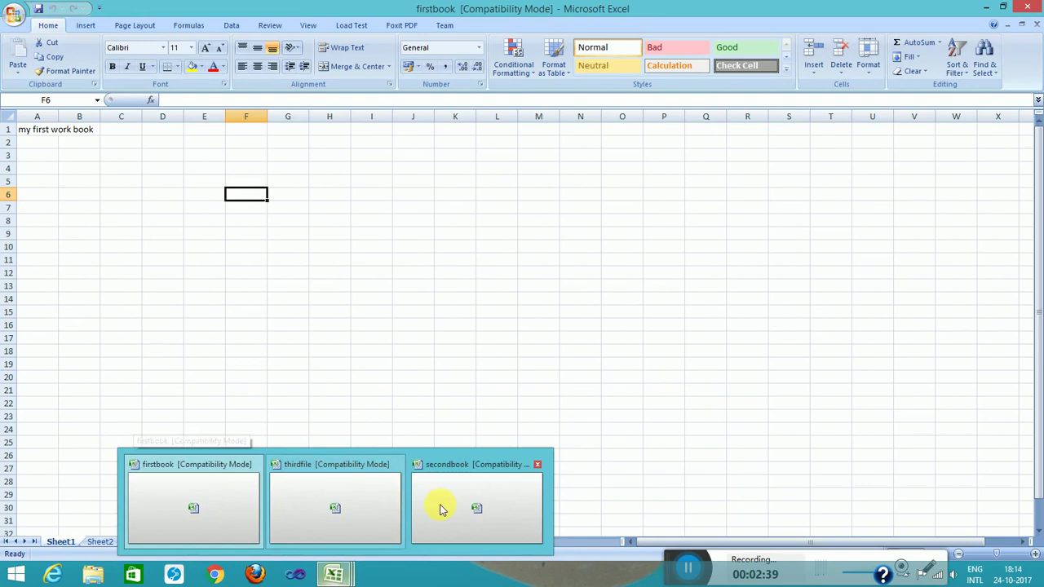
pyautogui.click(345, 512)
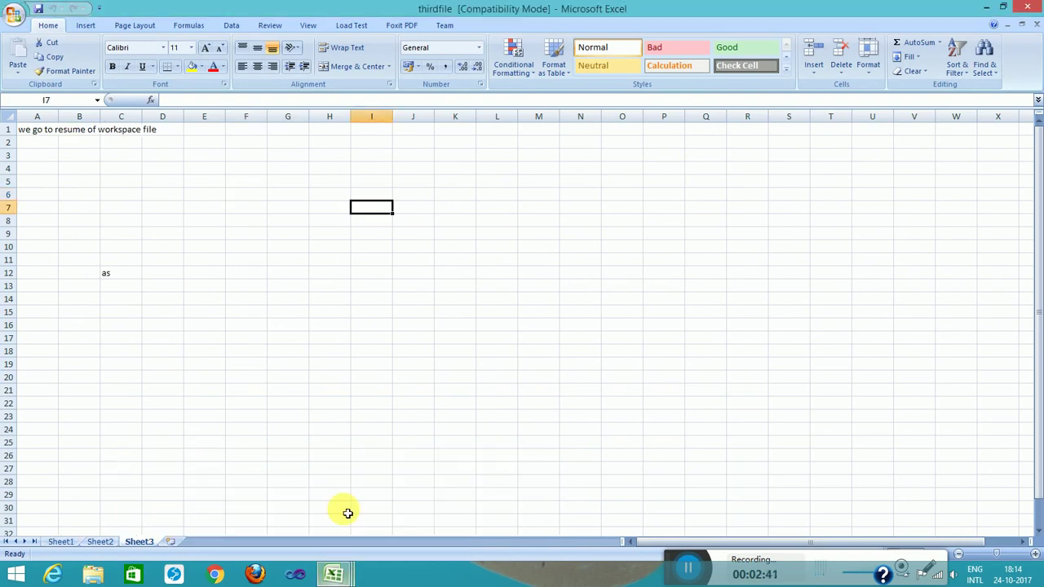
pyautogui.click(333, 576)
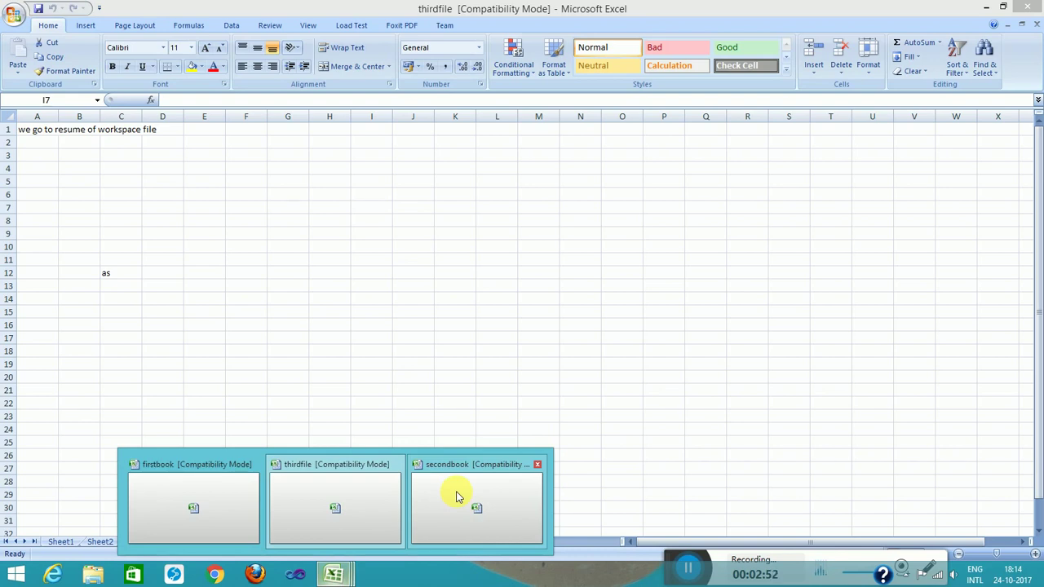
pyautogui.click(457, 496)
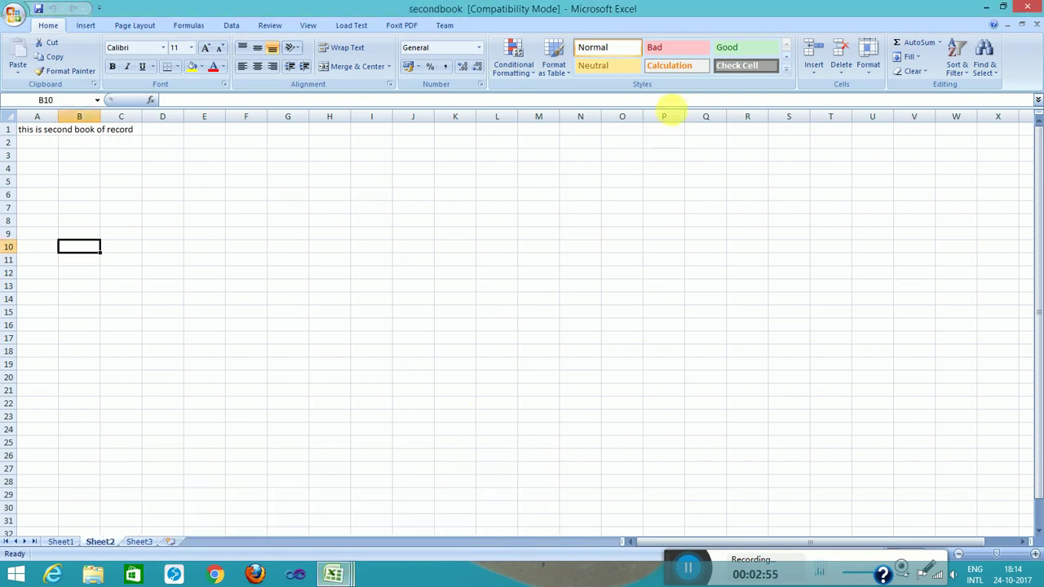
pyautogui.click(307, 25)
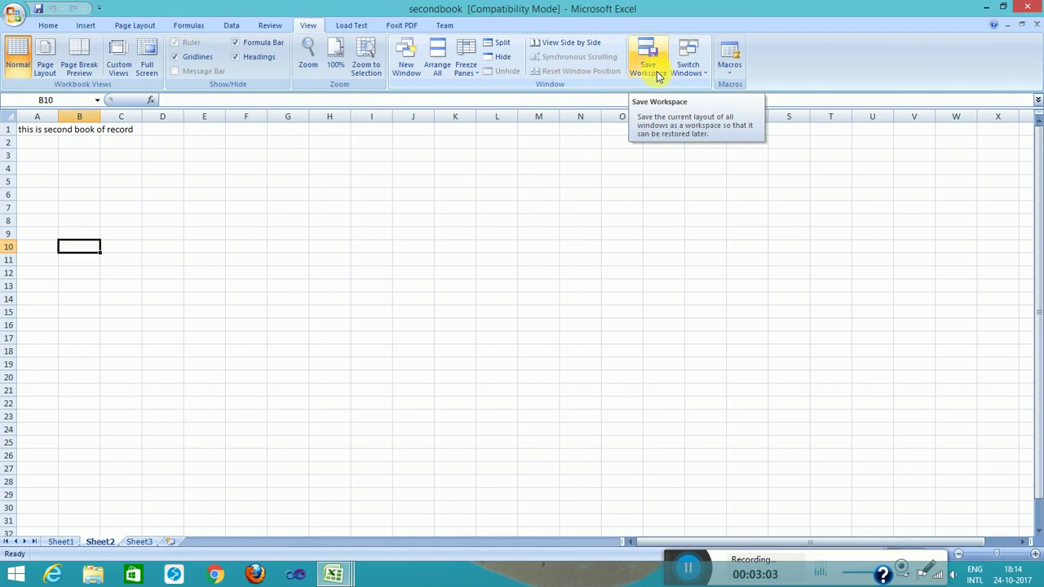
pyautogui.click(444, 259)
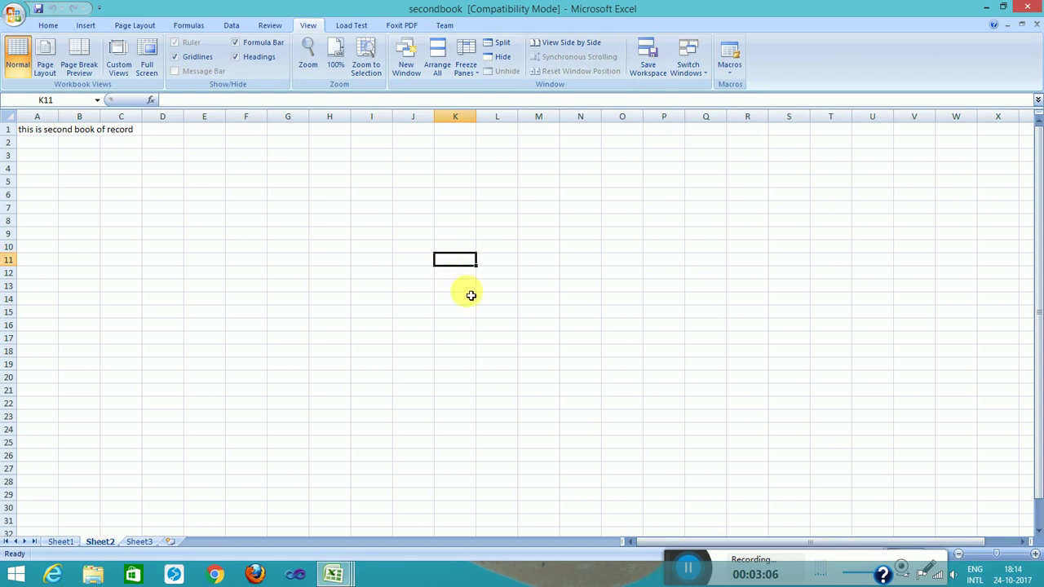